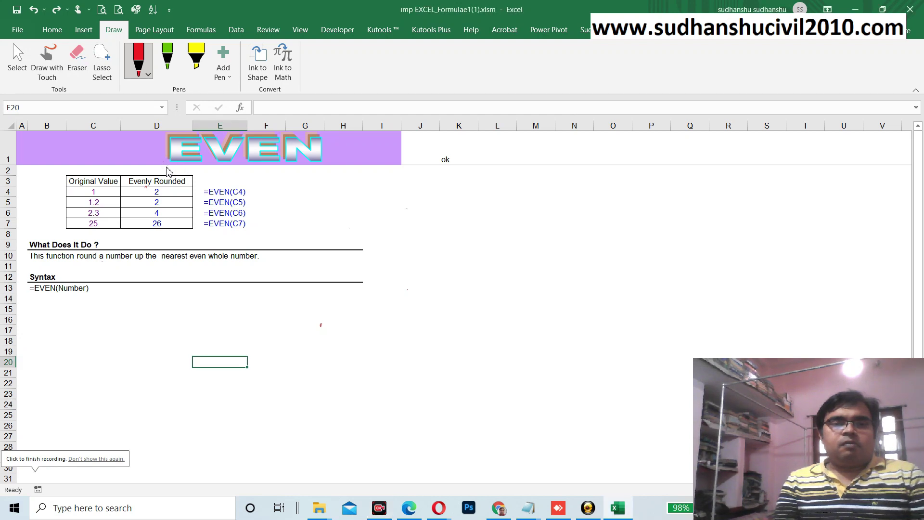
Step: Red-underline the EVEN title, row 10 description and =EVEN(Number) syntax, and bracket the table's left side
left_click_drag(198, 166, 265, 165)
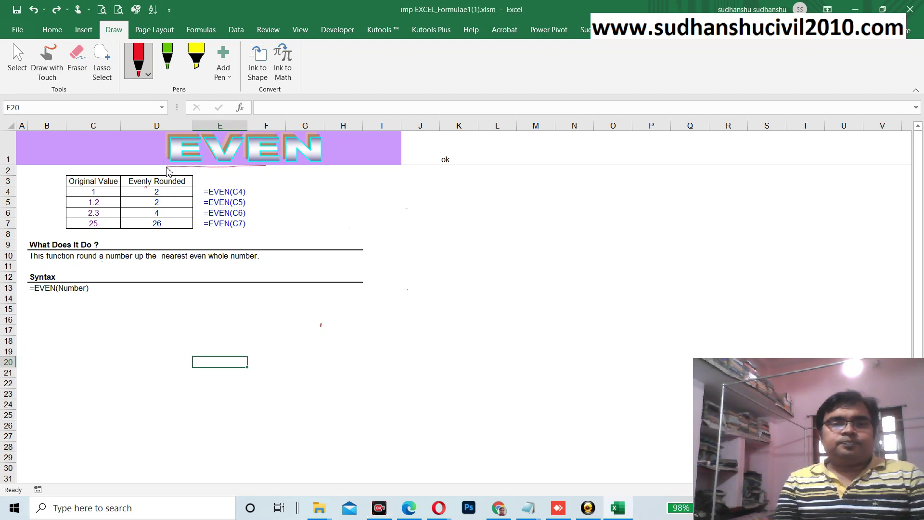
left_click_drag(166, 167, 325, 164)
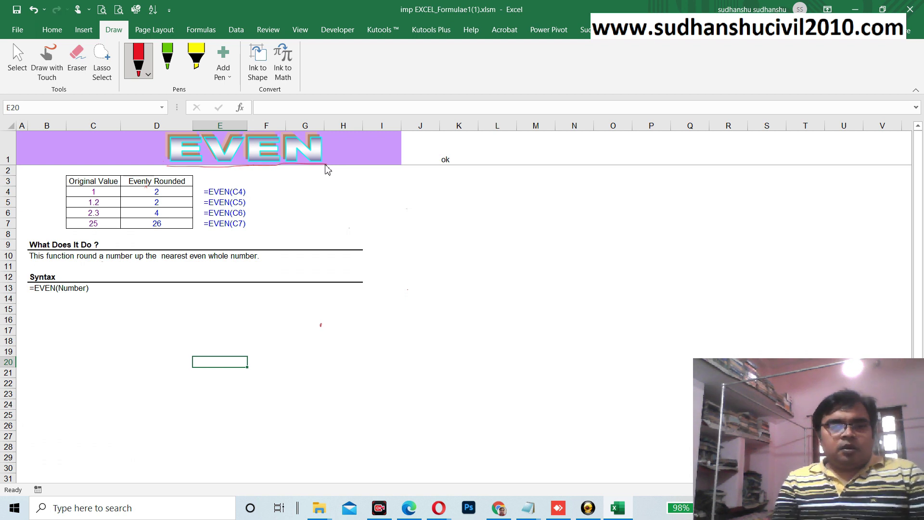
left_click_drag(58, 260, 260, 259)
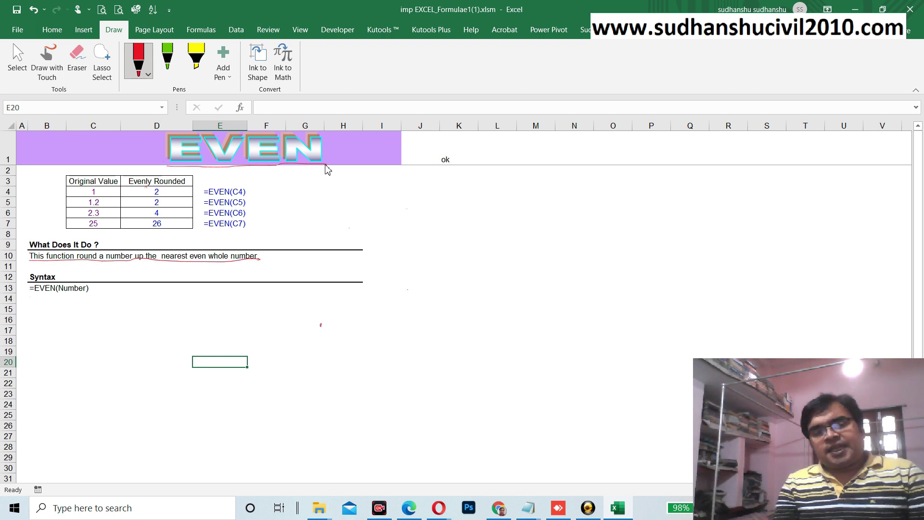
left_click_drag(30, 297, 95, 294)
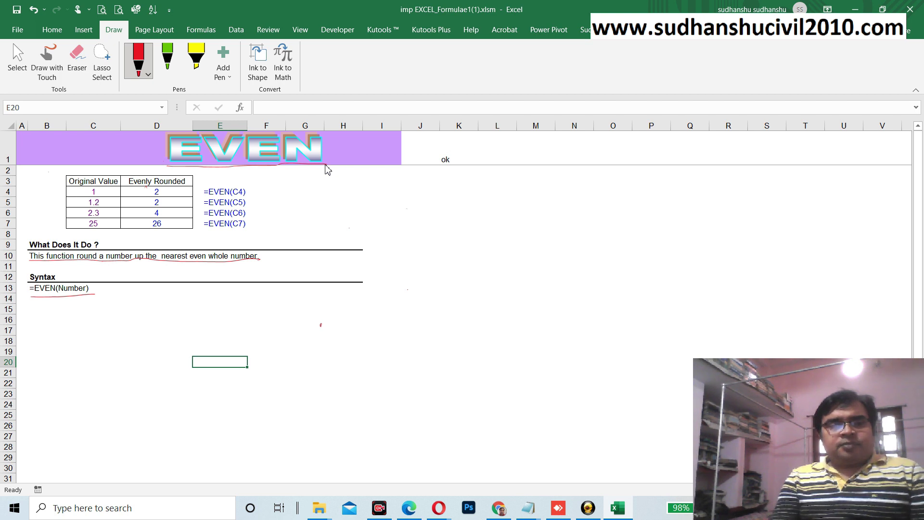
left_click_drag(39, 174, 32, 223)
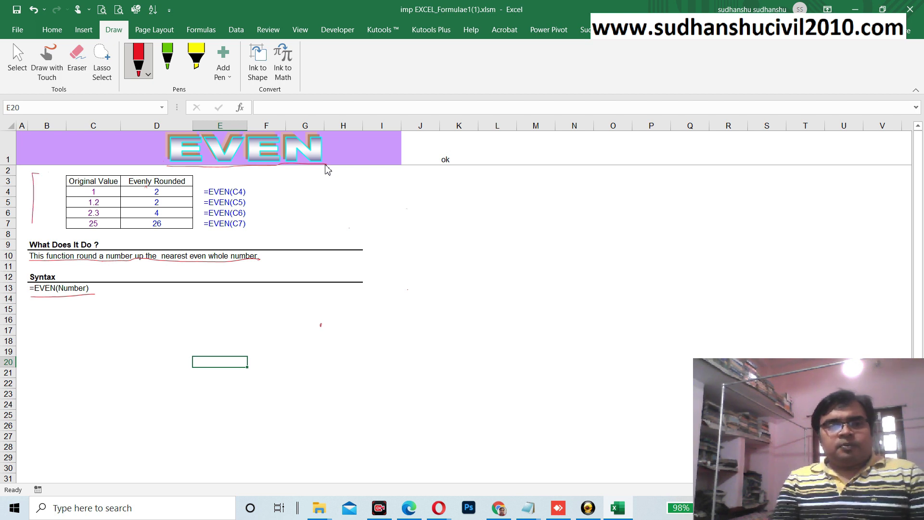
Step: Add a red closing bracket right of the formulas and box the Evenly Rounded values
mouse_move(255, 173)
left_mouse_down()
mouse_move(284, 198)
mouse_move(261, 225)
left_mouse_up()
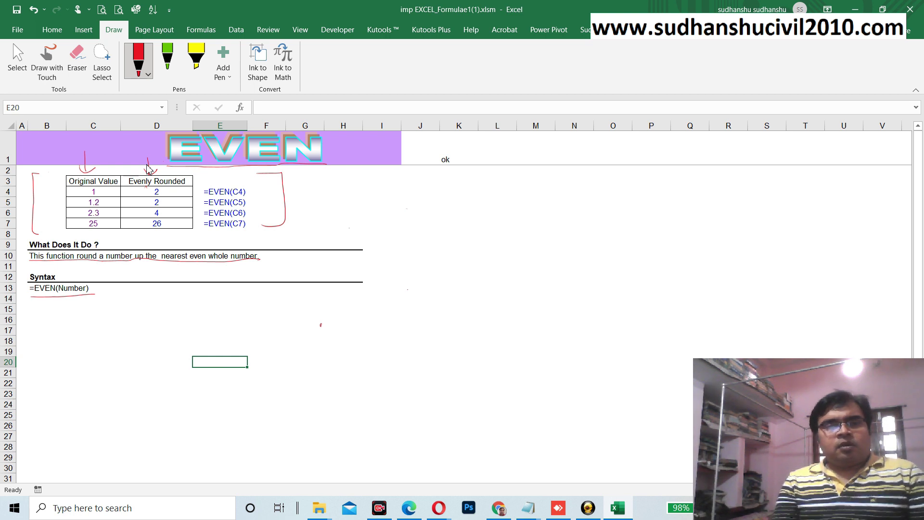
mouse_move(140, 187)
left_mouse_down()
mouse_move(137, 229)
mouse_move(176, 228)
left_mouse_up()
mouse_move(155, 185)
left_mouse_down()
mouse_move(173, 185)
mouse_move(175, 229)
mouse_move(146, 184)
left_mouse_up()
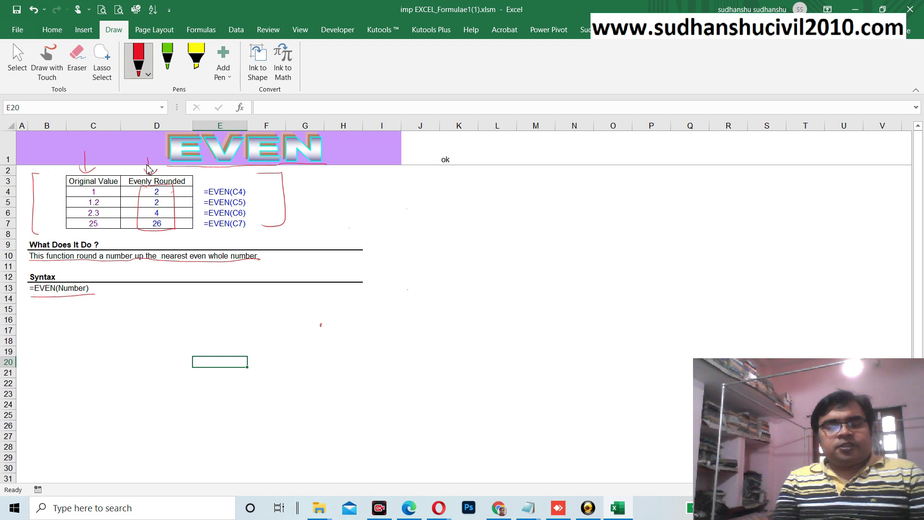
Step: Draw red arrows toward the formulas and row 4, turning the row 4 mark into a check
left_click_drag(172, 191, 220, 178)
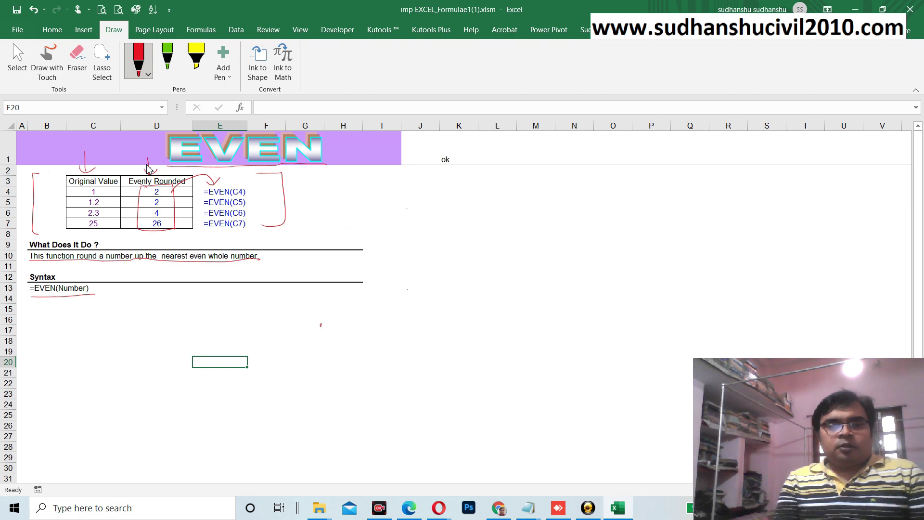
mouse_move(38, 191)
left_mouse_down()
mouse_move(61, 191)
mouse_move(55, 205)
left_mouse_up()
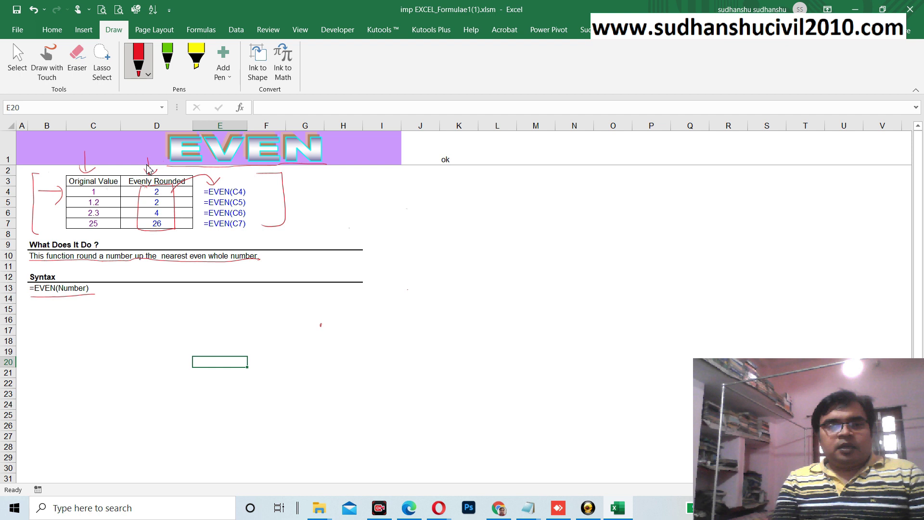
left_click_drag(113, 195, 126, 190)
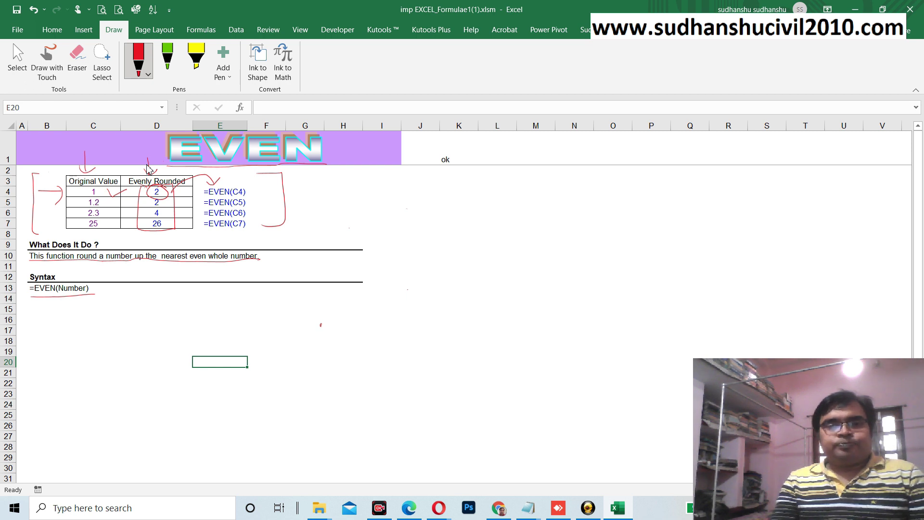
Step: Handwrite 2, 4, 6, 8, 10, then dashes and ∞ in red right of the table
mouse_move(411, 211)
left_mouse_down()
mouse_move(431, 222)
mouse_move(470, 214)
left_mouse_up()
mouse_move(467, 205)
left_mouse_down()
mouse_move(469, 220)
mouse_move(483, 226)
mouse_move(505, 212)
mouse_move(532, 223)
mouse_move(562, 199)
mouse_move(581, 222)
mouse_move(618, 199)
left_mouse_up()
left_click_drag(683, 214, 696, 212)
left_click_drag(707, 211, 771, 205)
mouse_move(824, 196)
left_mouse_down()
mouse_move(813, 206)
mouse_move(837, 201)
mouse_move(818, 203)
left_mouse_up()
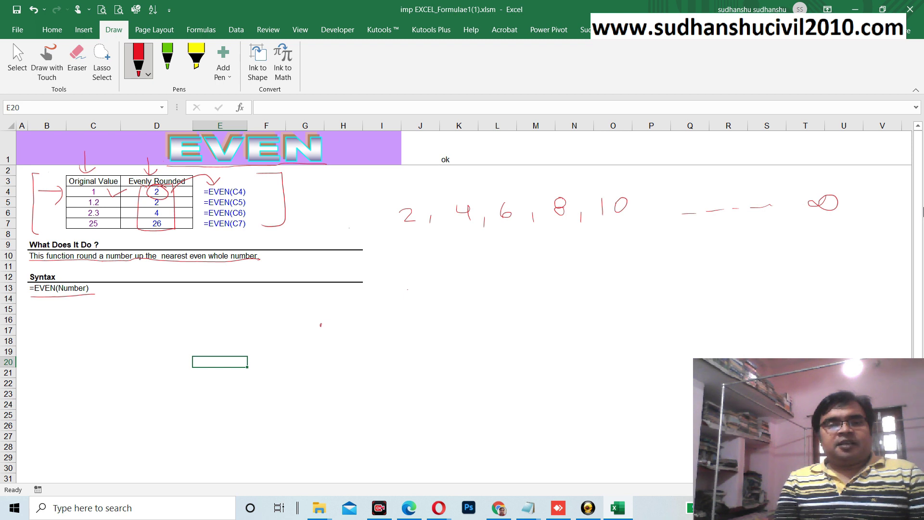
Step: Write 0 before the sequence, arrow the Syntax line, and extend the row 10 underline under 'up the'
mouse_move(353, 219)
left_mouse_down()
mouse_move(367, 227)
mouse_move(358, 216)
left_mouse_up()
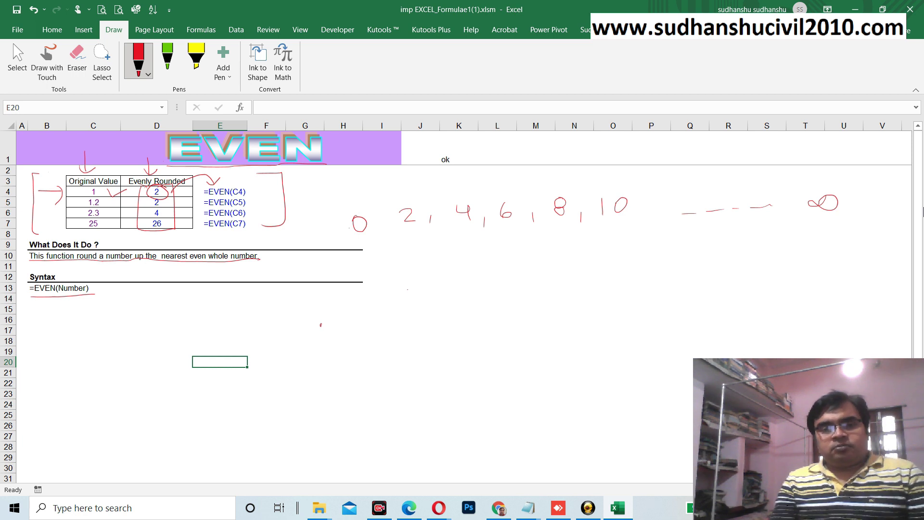
mouse_move(368, 284)
left_mouse_down()
mouse_move(425, 279)
mouse_move(384, 292)
left_mouse_up()
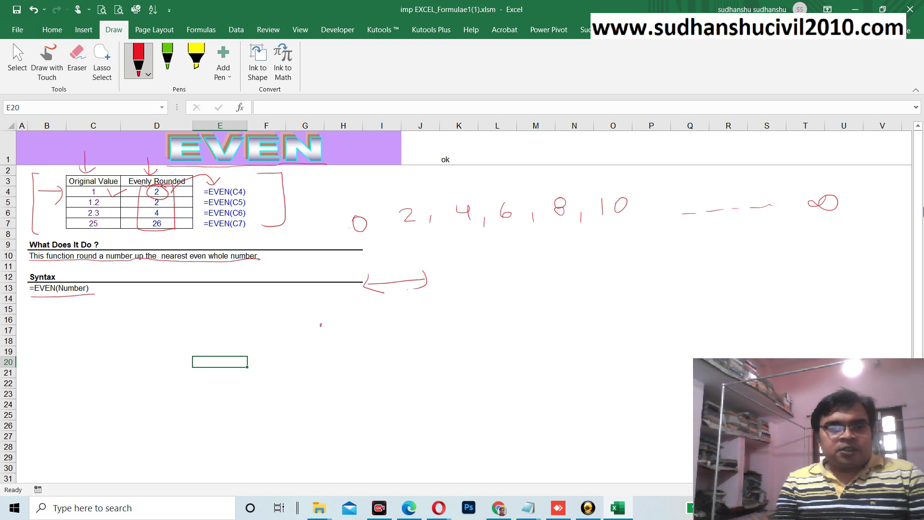
left_click_drag(135, 261, 194, 261)
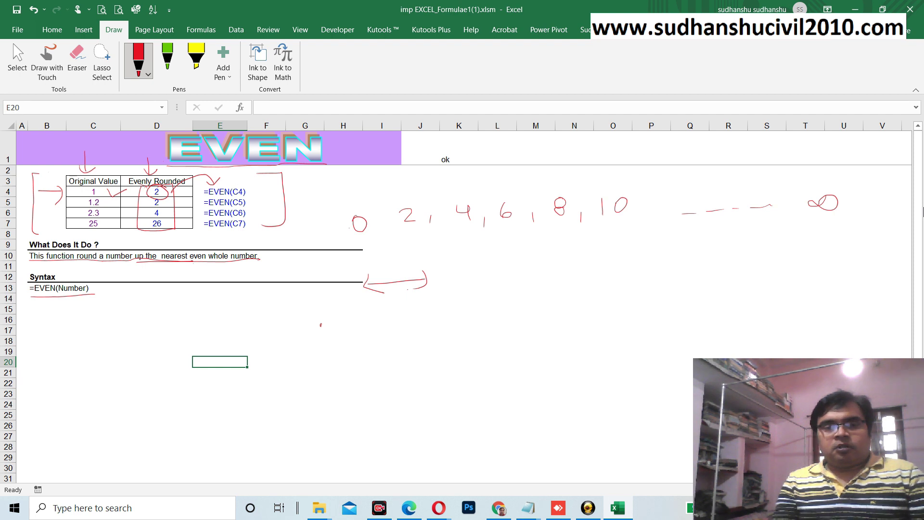
Step: Mark below the 0, arc from 0 to 2, tick D4's circled 2 and point at row 5's 1.2
left_click_drag(385, 243, 385, 251)
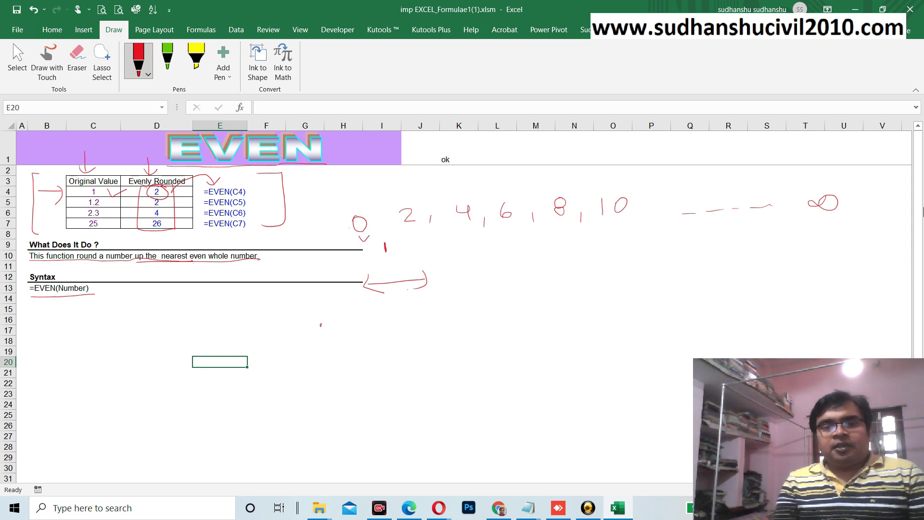
mouse_move(353, 210)
left_mouse_down()
mouse_move(363, 197)
mouse_move(403, 204)
left_mouse_up()
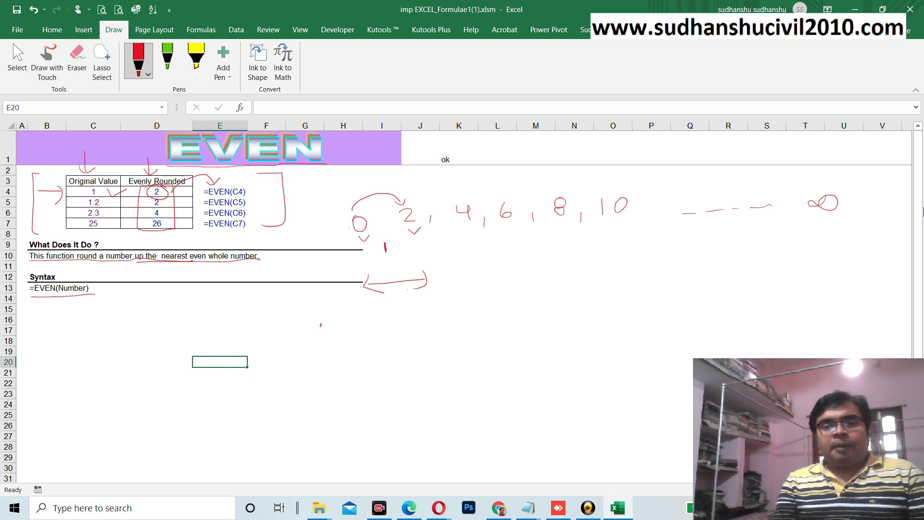
left_click_drag(173, 193, 189, 185)
mouse_move(53, 204)
left_mouse_down()
mouse_move(76, 200)
mouse_move(60, 208)
left_mouse_up()
left_click_drag(124, 197, 107, 204)
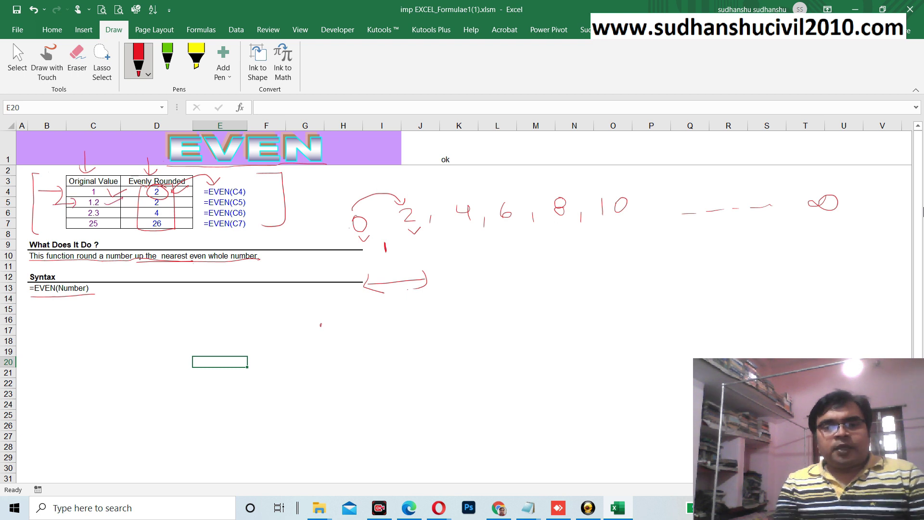
Step: Write 1.2 beneath the sequence, circle the 2 and 4 results, and link 2 to 4
left_click_drag(405, 243, 414, 251)
mouse_move(360, 233)
left_mouse_down()
mouse_move(407, 228)
mouse_move(404, 236)
left_mouse_up()
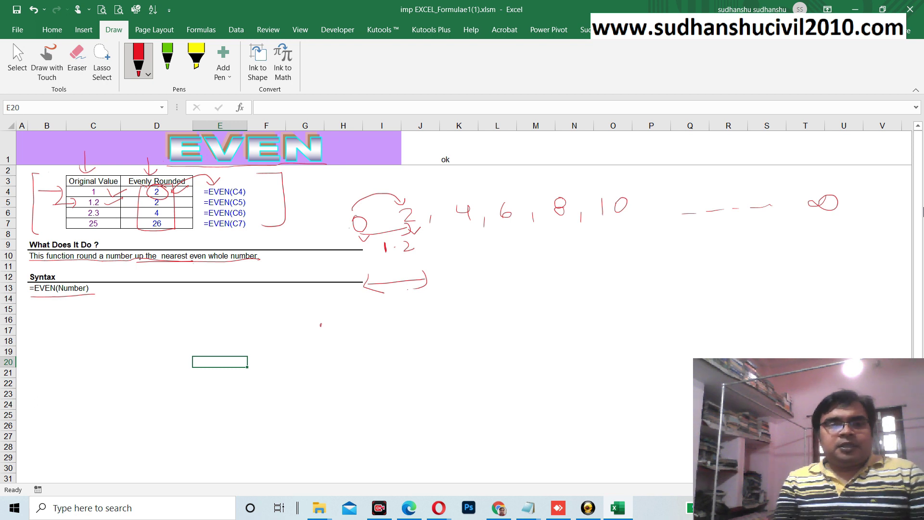
mouse_move(148, 197)
left_mouse_down()
mouse_move(153, 211)
mouse_move(169, 205)
mouse_move(150, 197)
mouse_move(83, 214)
mouse_move(105, 208)
left_mouse_up()
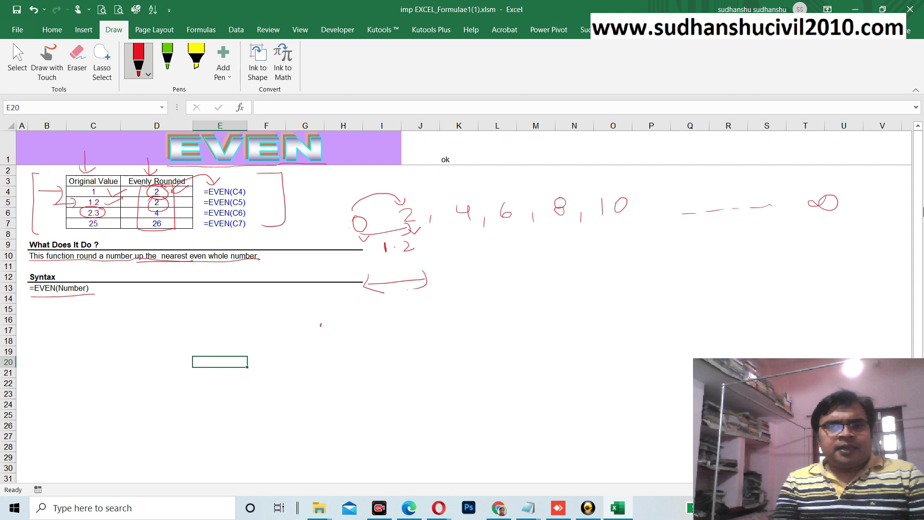
mouse_move(420, 232)
left_mouse_down()
mouse_move(464, 220)
mouse_move(448, 252)
left_mouse_up()
left_click_drag(458, 190, 469, 181)
left_click_drag(175, 214, 166, 220)
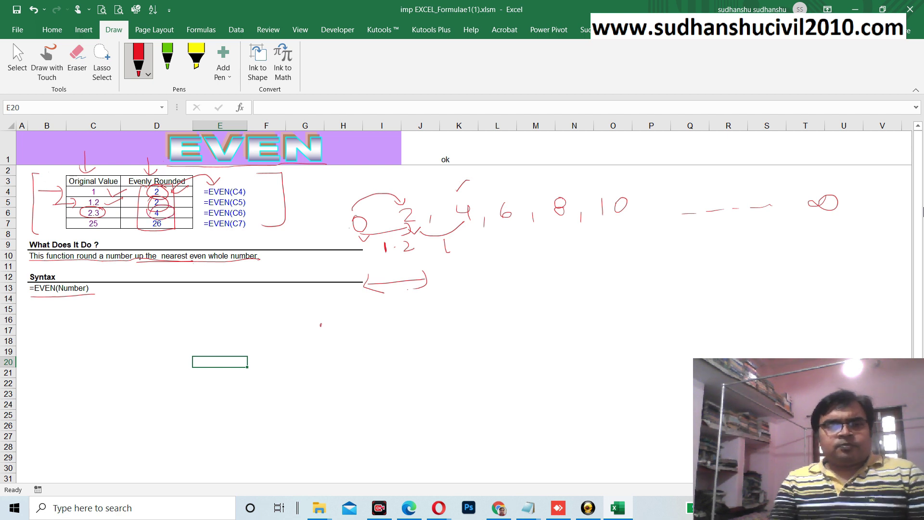
Step: Handwrite 25, 24 and 26 near the syntax arrow in red, circling 24 and 26
mouse_move(474, 300)
left_mouse_down()
mouse_move(479, 312)
mouse_move(495, 312)
mouse_move(509, 296)
mouse_move(498, 313)
left_mouse_up()
left_click_drag(440, 281, 453, 290)
left_click_drag(457, 277, 533, 271)
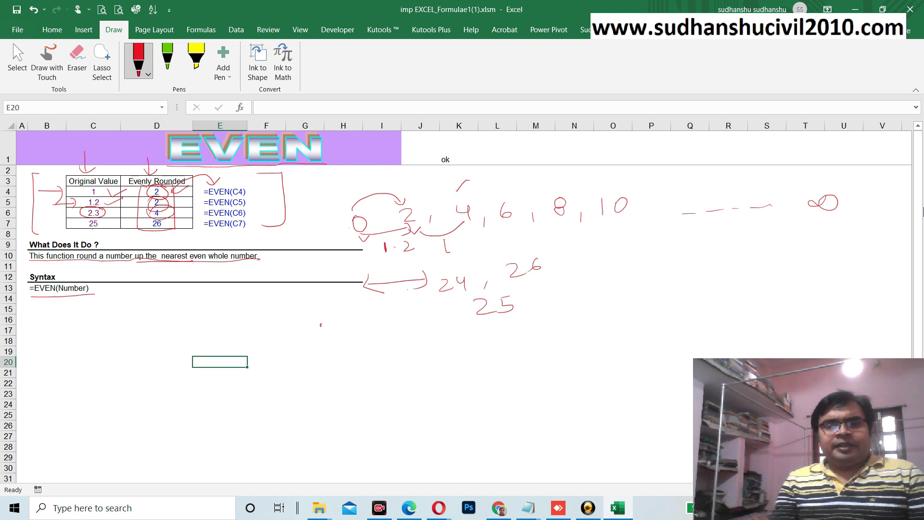
mouse_move(473, 267)
left_mouse_down()
mouse_move(430, 276)
mouse_move(461, 294)
mouse_move(452, 271)
left_mouse_up()
mouse_move(534, 250)
left_mouse_down()
mouse_move(498, 267)
mouse_move(529, 250)
mouse_move(522, 252)
left_mouse_up()
Step: Circle the 26 result in D7 and add a curve and check beside =EVEN(Number)
mouse_move(146, 222)
left_mouse_down()
mouse_move(174, 220)
mouse_move(149, 217)
left_mouse_up()
left_click_drag(72, 270, 106, 260)
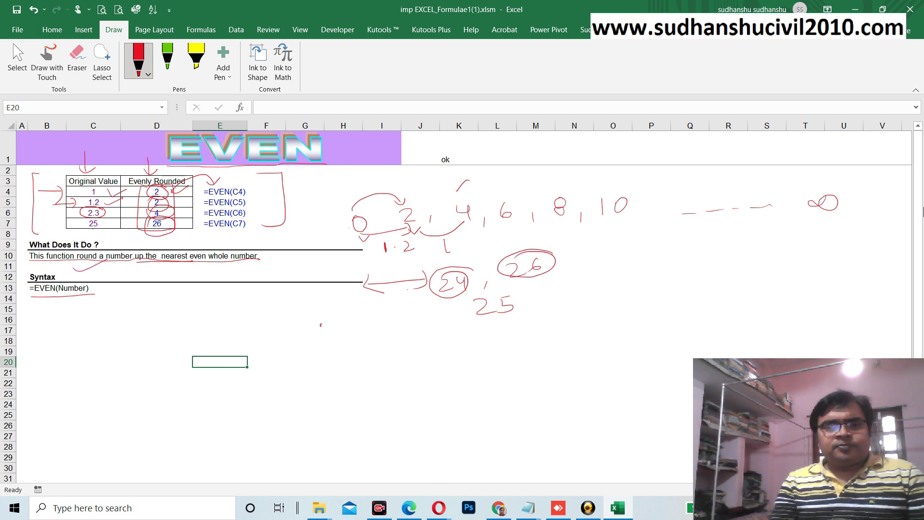
left_click_drag(127, 290, 160, 286)
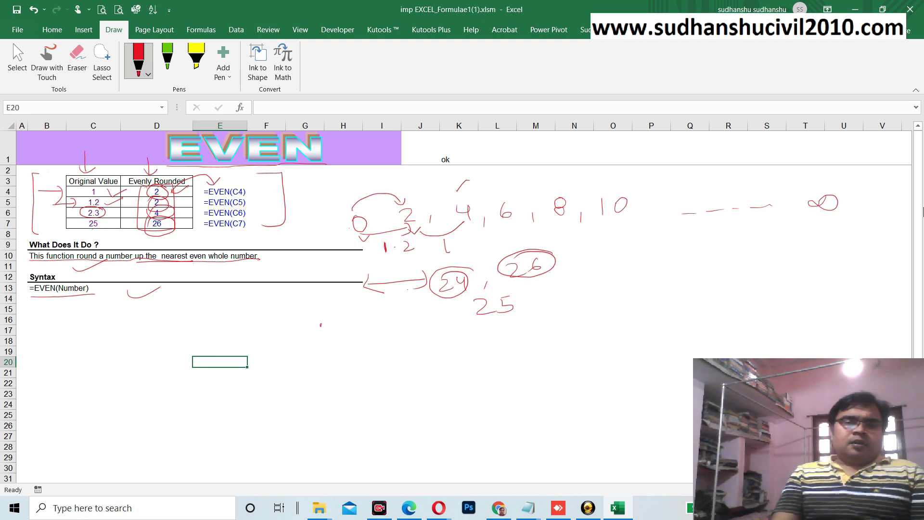